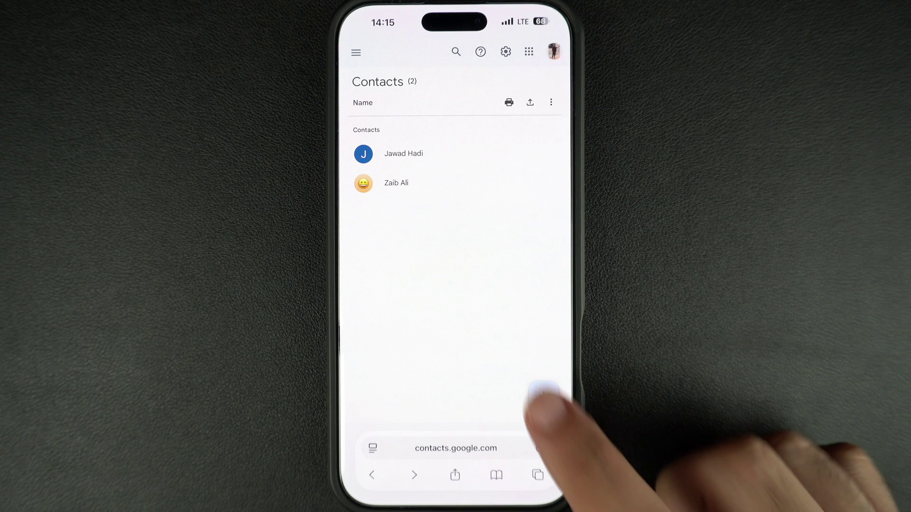
Step: Open the Import contacts dialog via Create multiple contacts
click(543, 395)
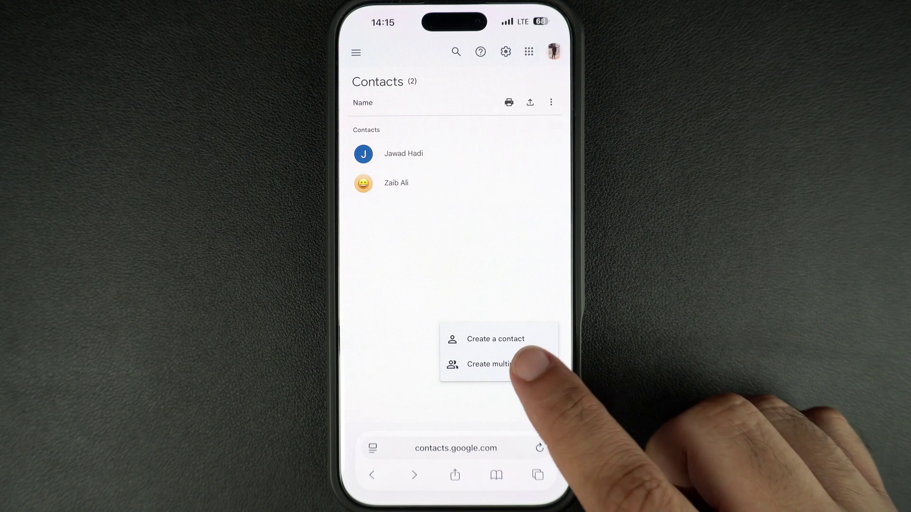
click(509, 363)
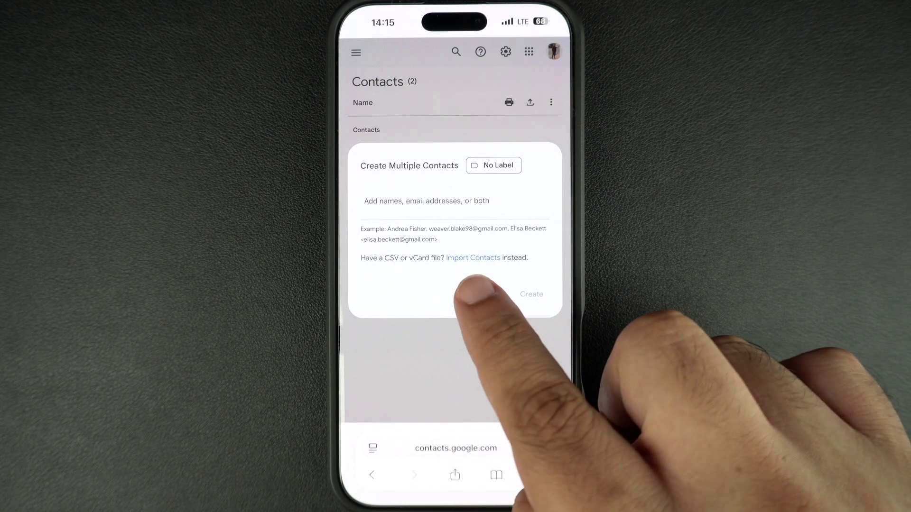
click(484, 294)
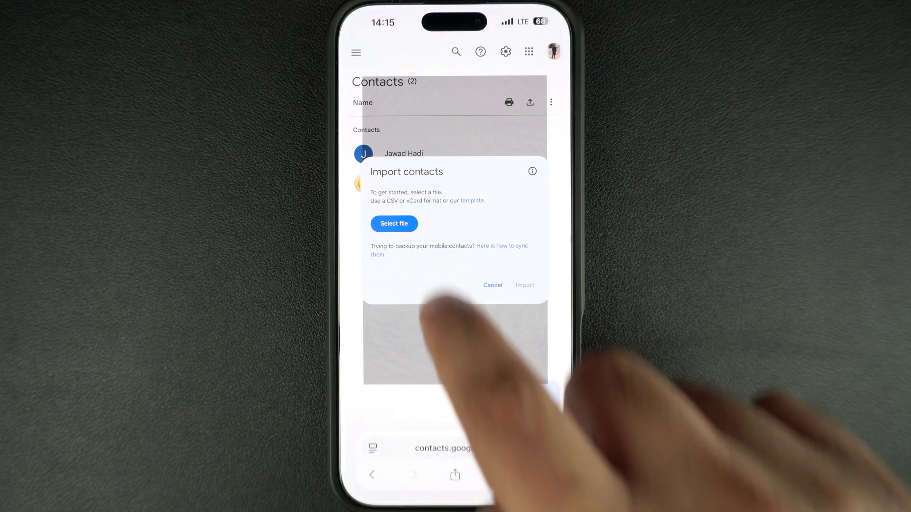
Step: Attach All Contacts.vcf from On My iPhone to the import
click(394, 224)
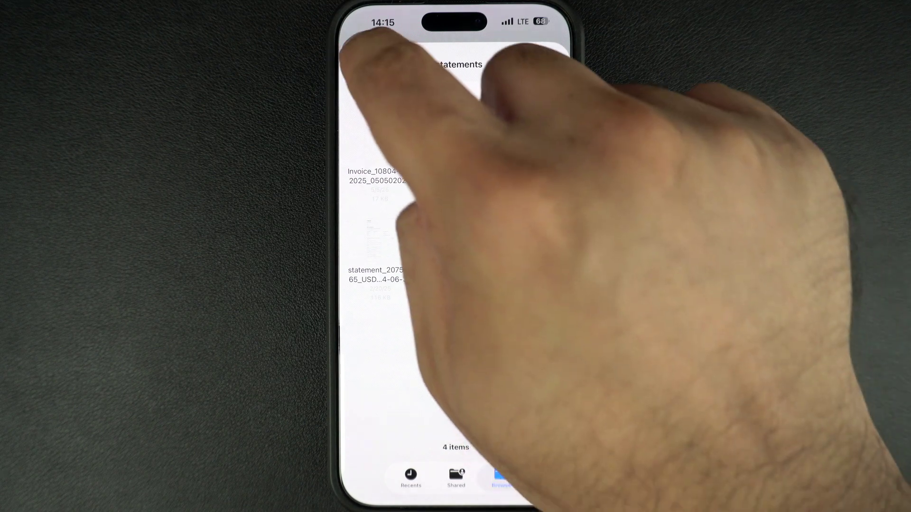
click(360, 68)
scroll(454, 285, down, 10)
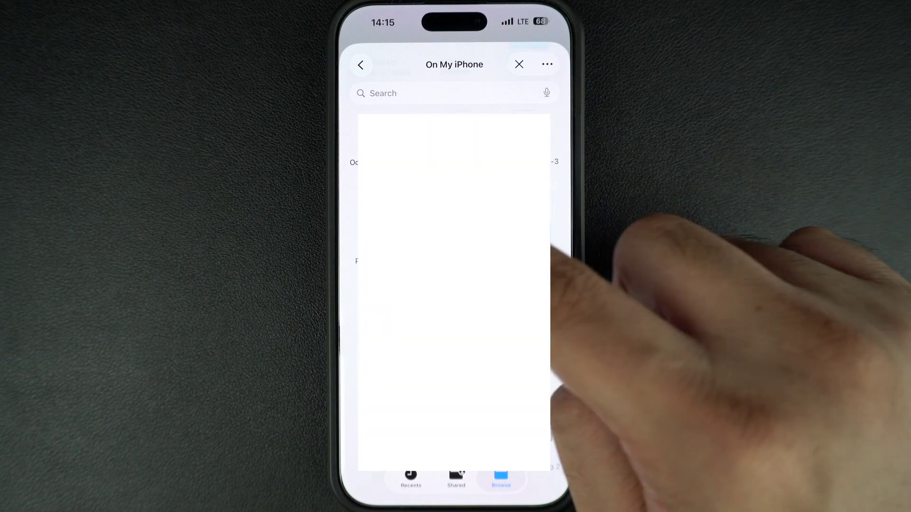
click(427, 235)
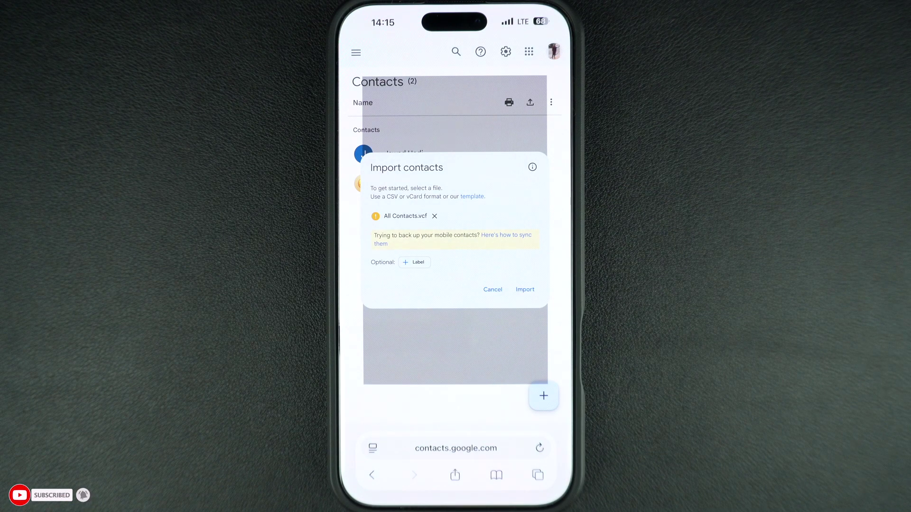
Step: Import All Contacts.vcf, adding 319 contacts labelled Imported on 7/31
click(525, 289)
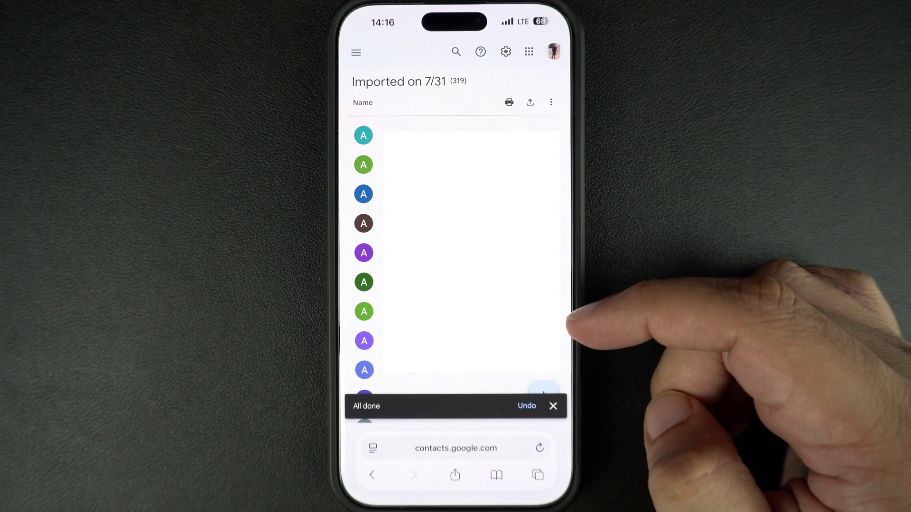
Step: Close the All done confirmation for the 319 imported contacts
click(553, 406)
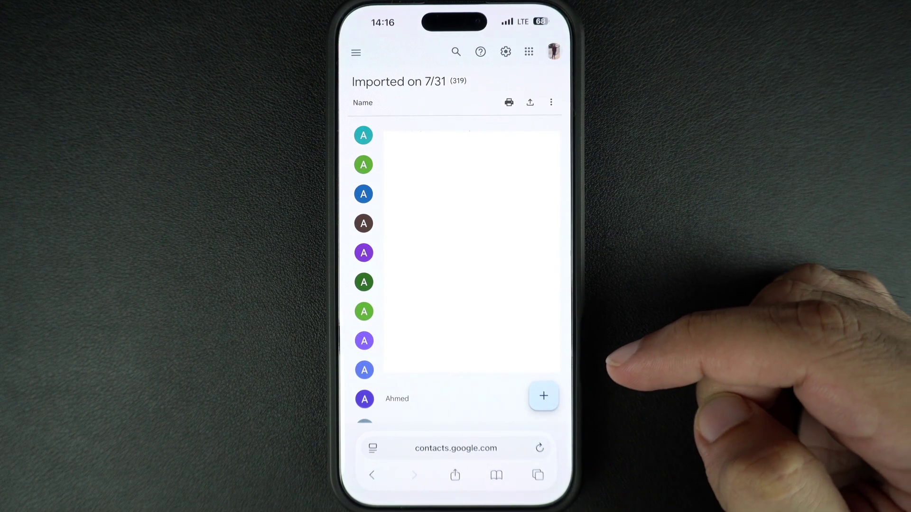